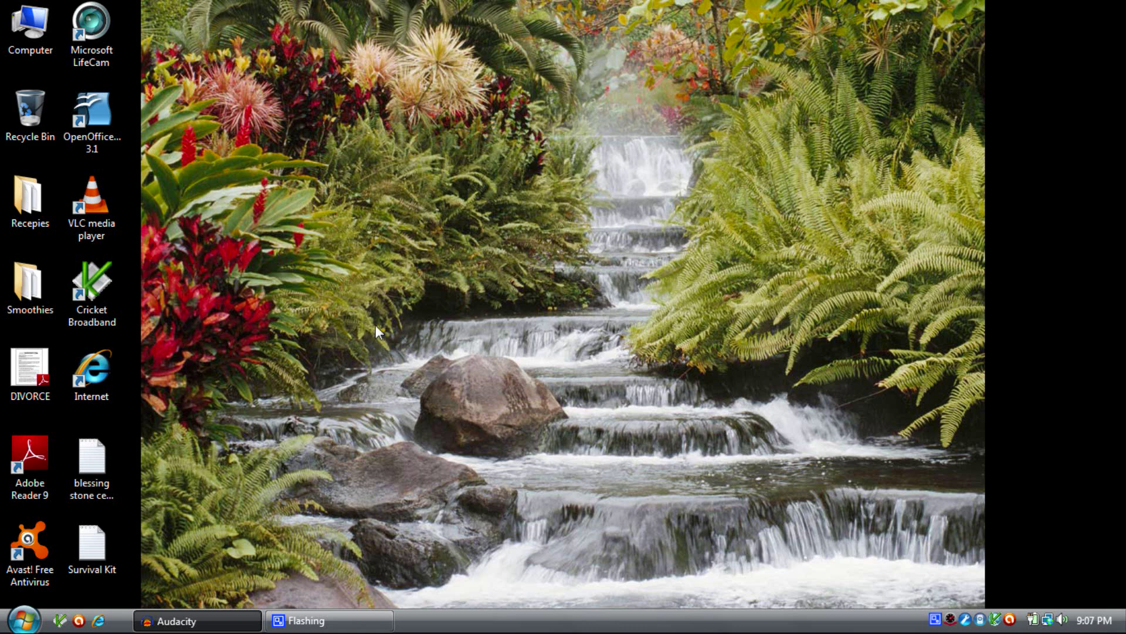
Launch avast! Free Antivirus, check its Secured protection summary, then close it
{"action": "double_click", "coordinate": [30, 544]}
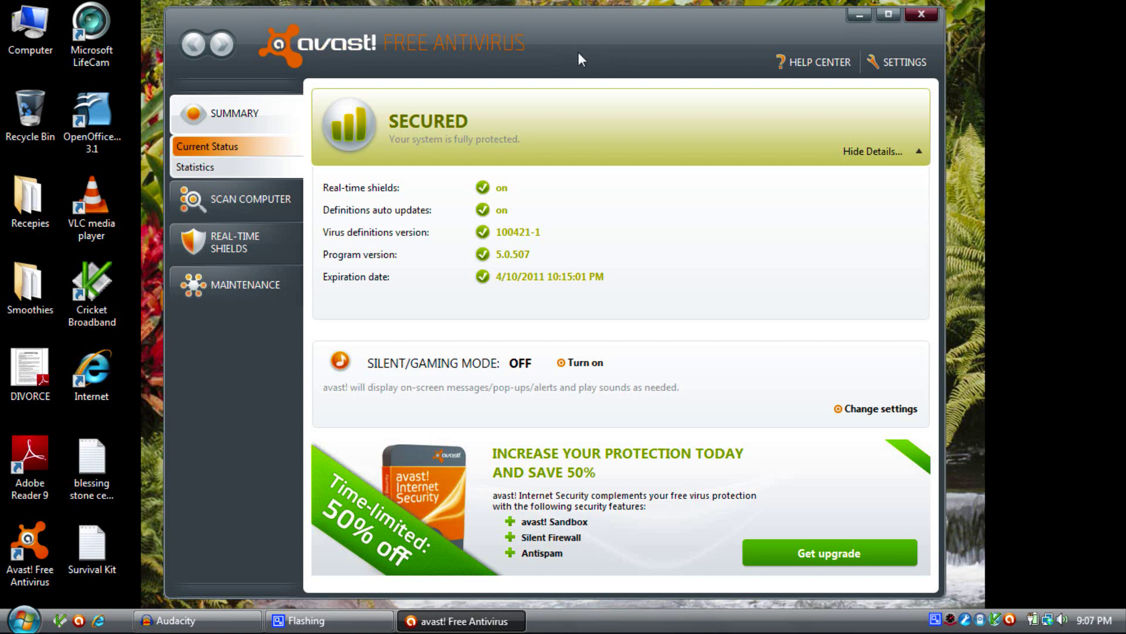
{"action": "left_click", "coordinate": [920, 17]}
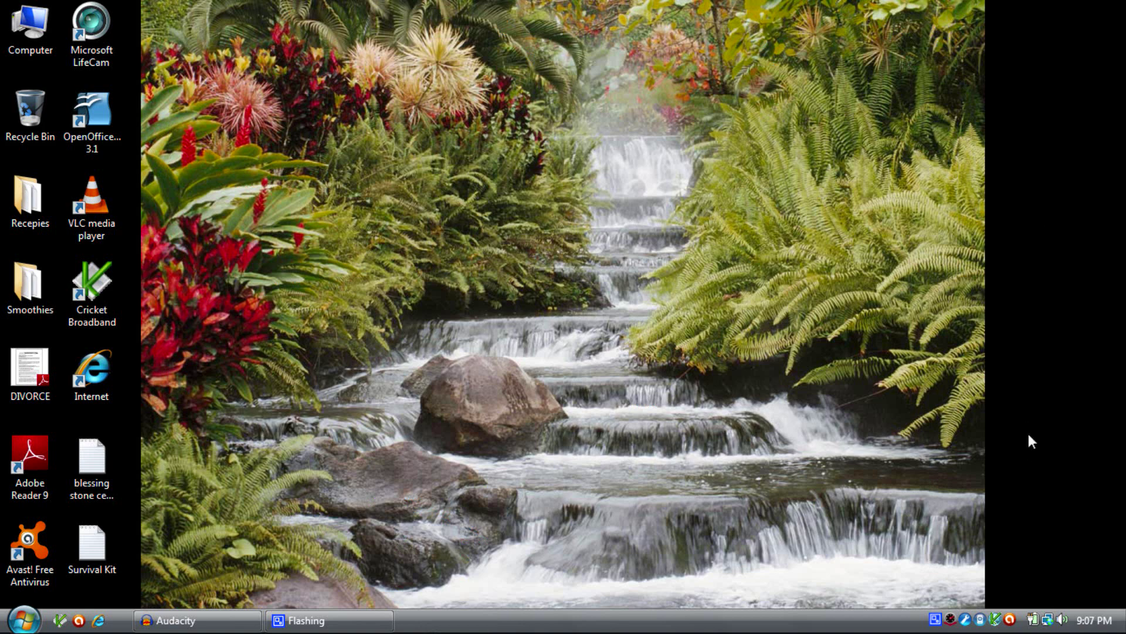
Bring up DiskRescue, hide RegistryBooster, and review the hard drive scan results and Overview
{"action": "left_click", "coordinate": [981, 621]}
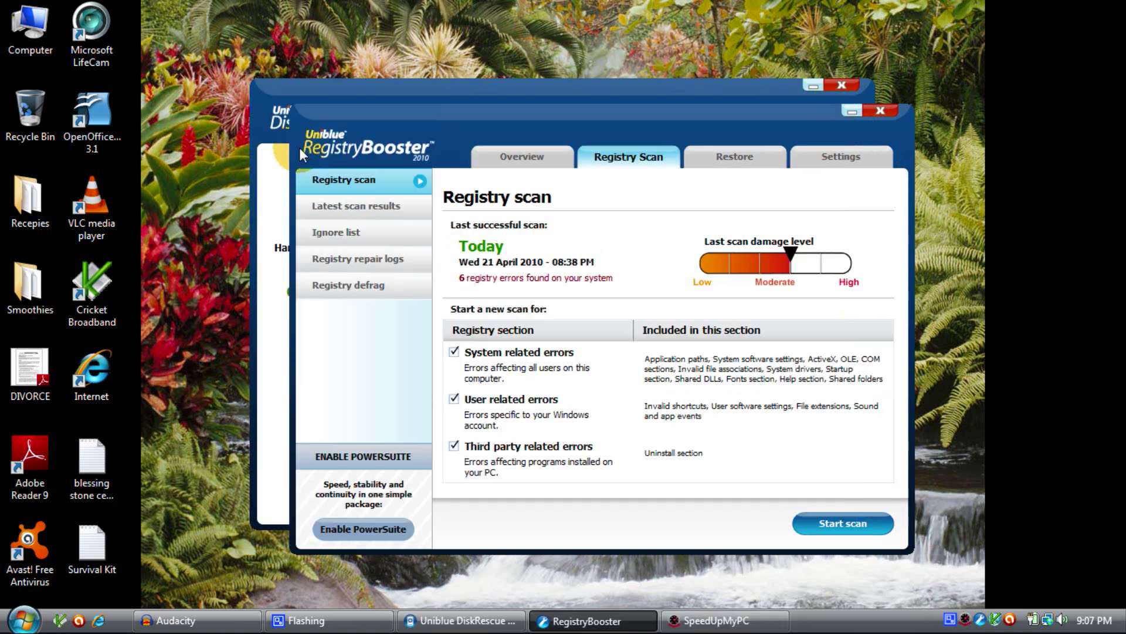
{"action": "left_click", "coordinate": [853, 113]}
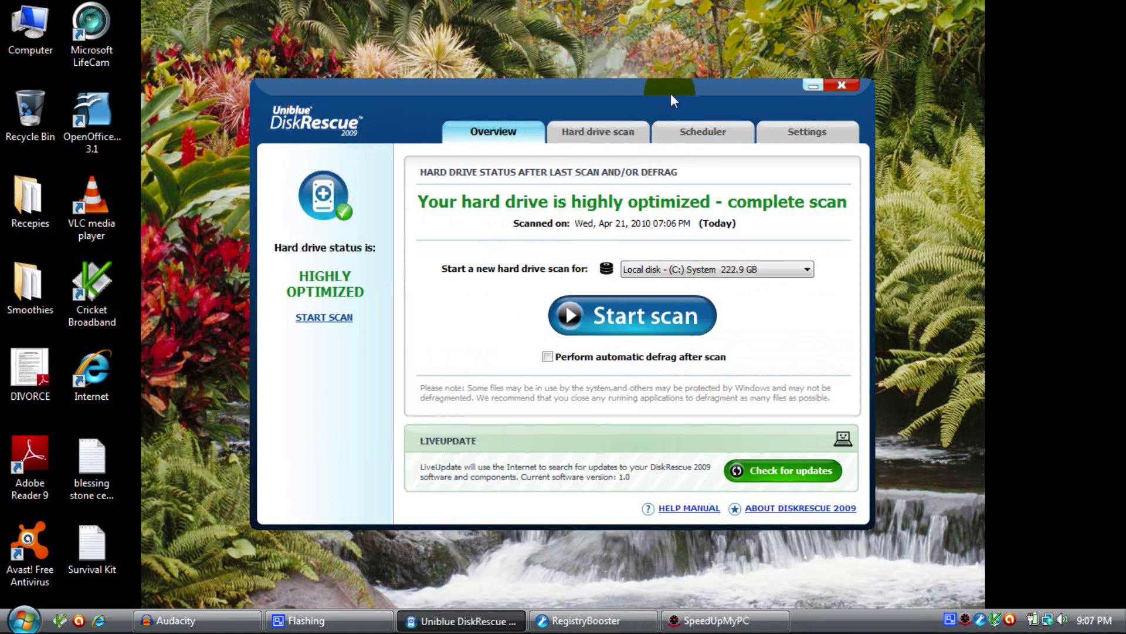
{"action": "left_click", "coordinate": [579, 124]}
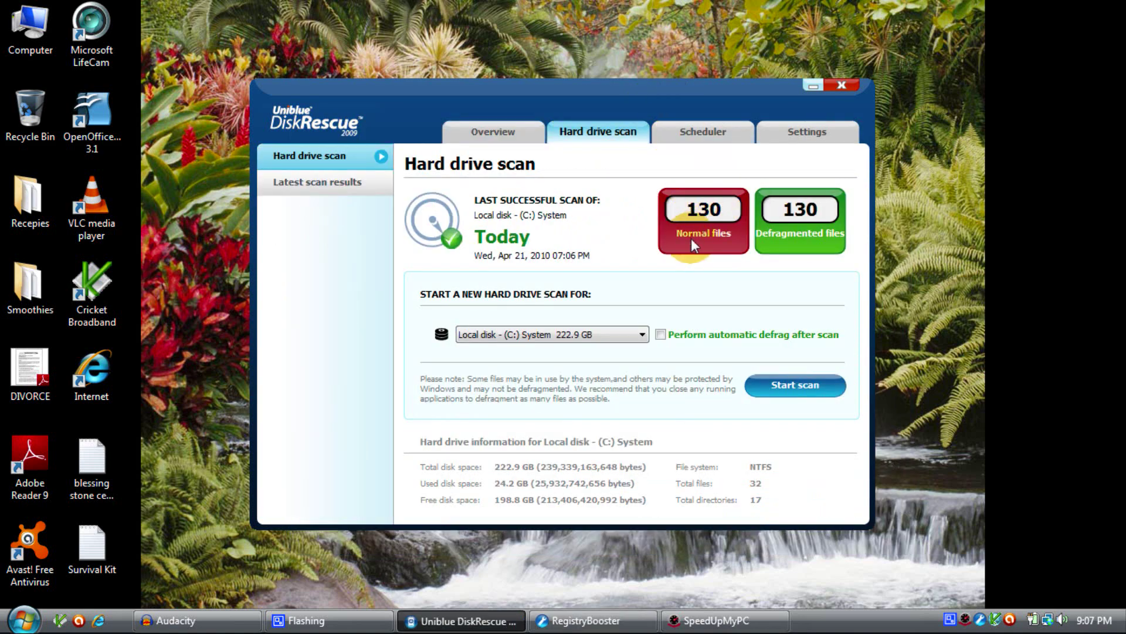
{"action": "left_click", "coordinate": [494, 134]}
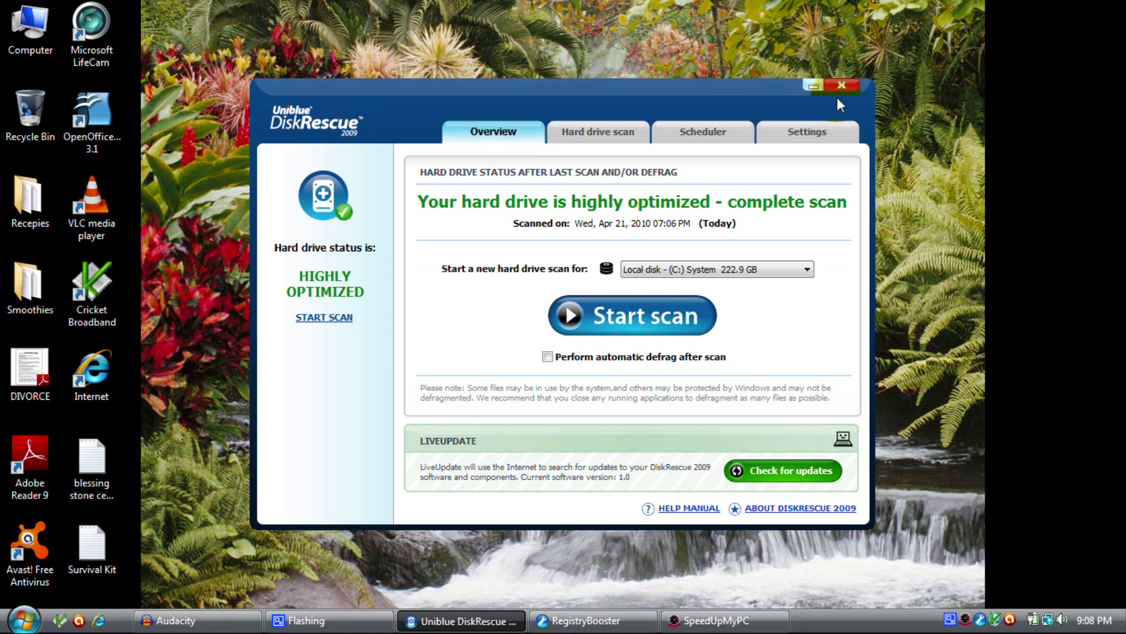
Close DiskRescue, switch to RegistryBooster, then close RegistryBooster as well
{"action": "left_click", "coordinate": [857, 83]}
{"action": "left_click", "coordinate": [475, 616]}
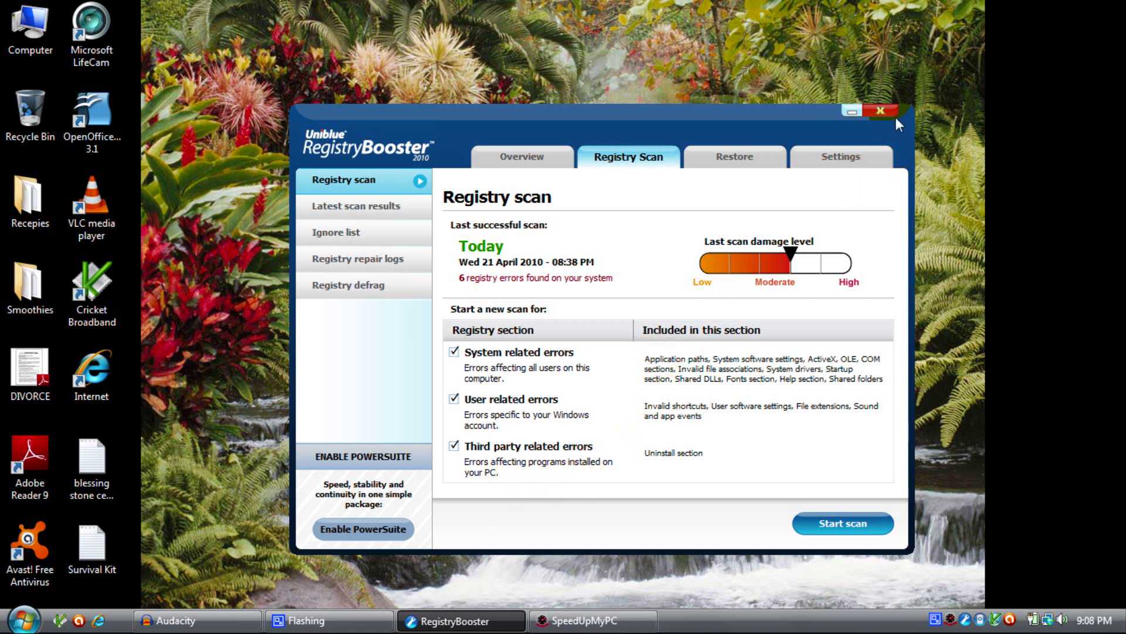
{"action": "left_click", "coordinate": [880, 110]}
Bring SpeedUpMyPC to the front on its Speed scan page from the taskbar
{"action": "left_click", "coordinate": [453, 620]}
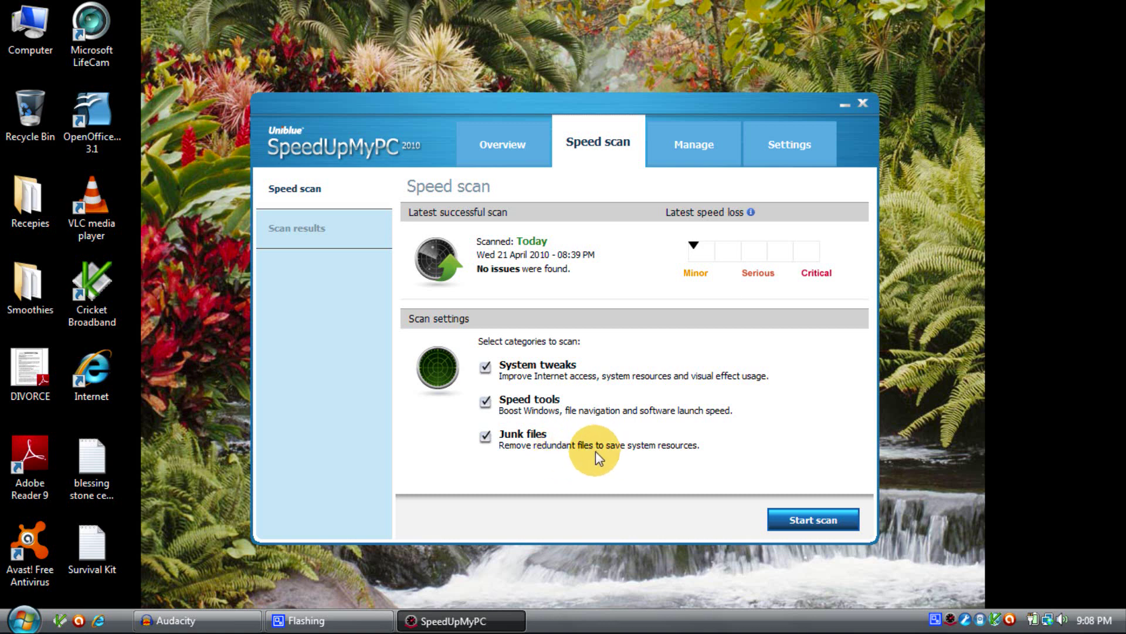
{"action": "left_click", "coordinate": [863, 104]}
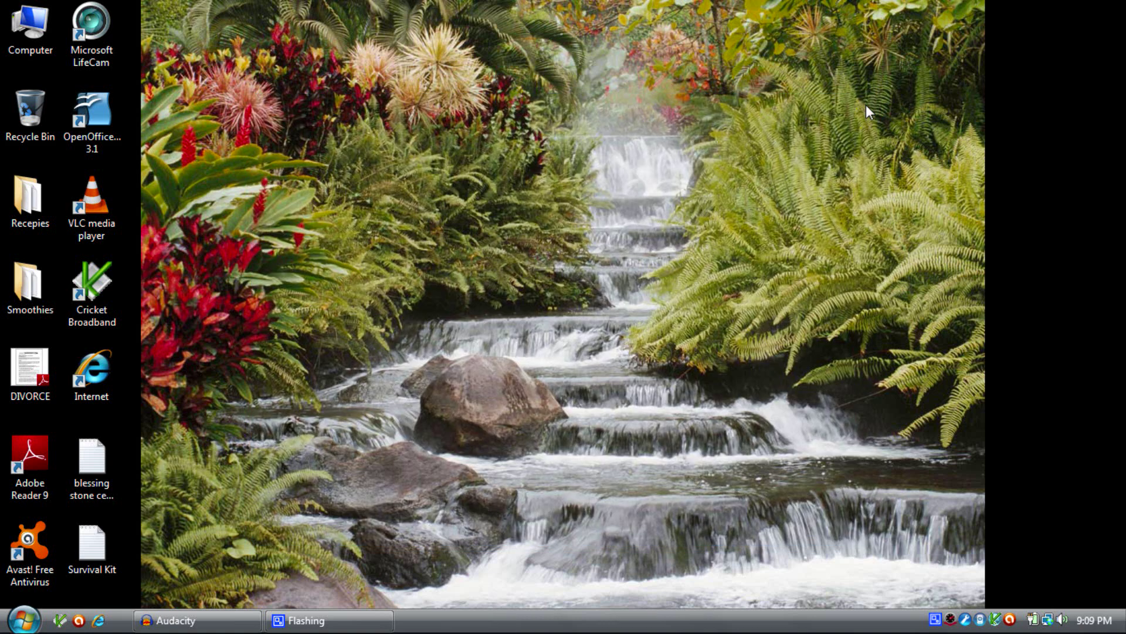